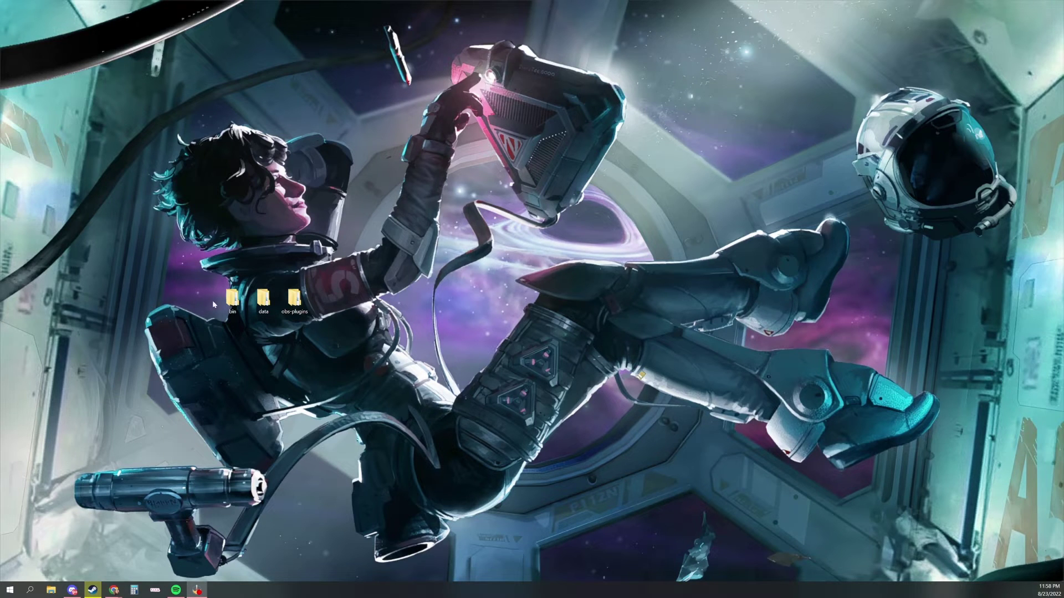
# Create a shortcut of the obs64 application inside the desktop bin folder's 64bit subfolder.
pyautogui.doubleClick(231, 300)
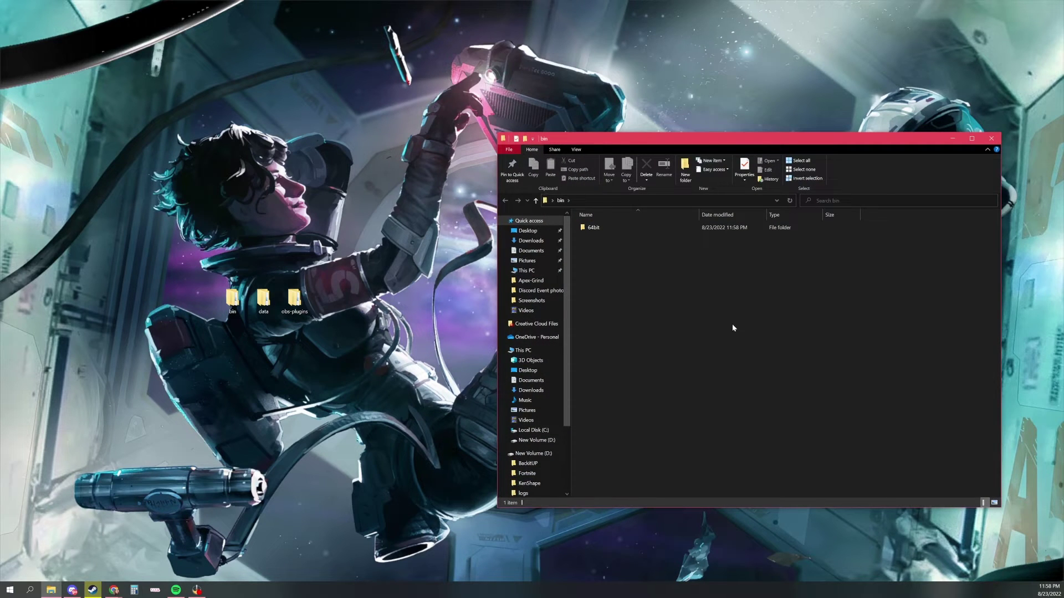
pyautogui.click(596, 232)
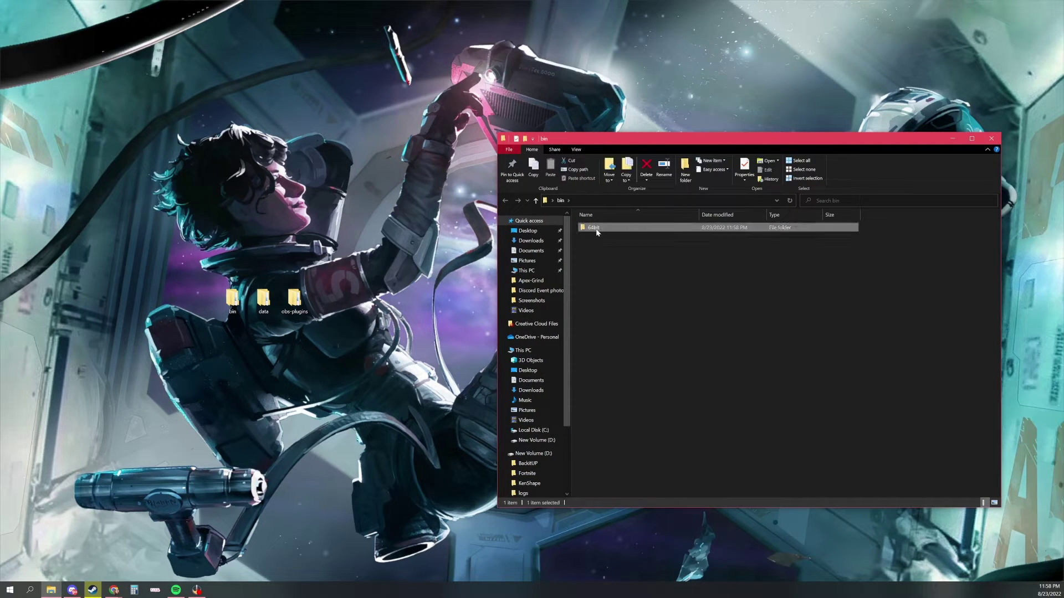
pyautogui.doubleClick(596, 232)
pyautogui.scroll(-7, 650, 345)
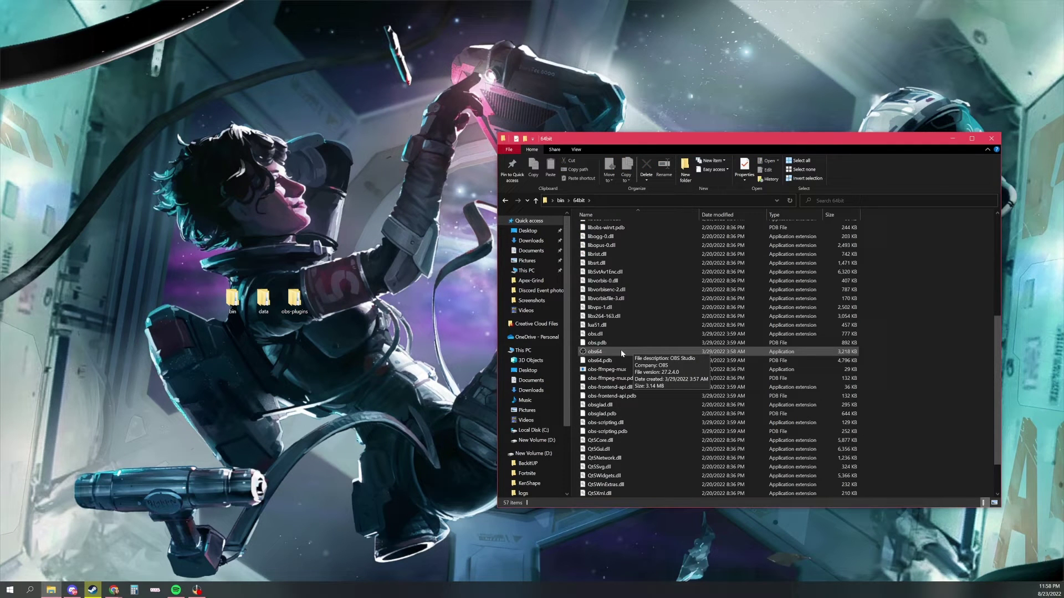
pyautogui.click(605, 352)
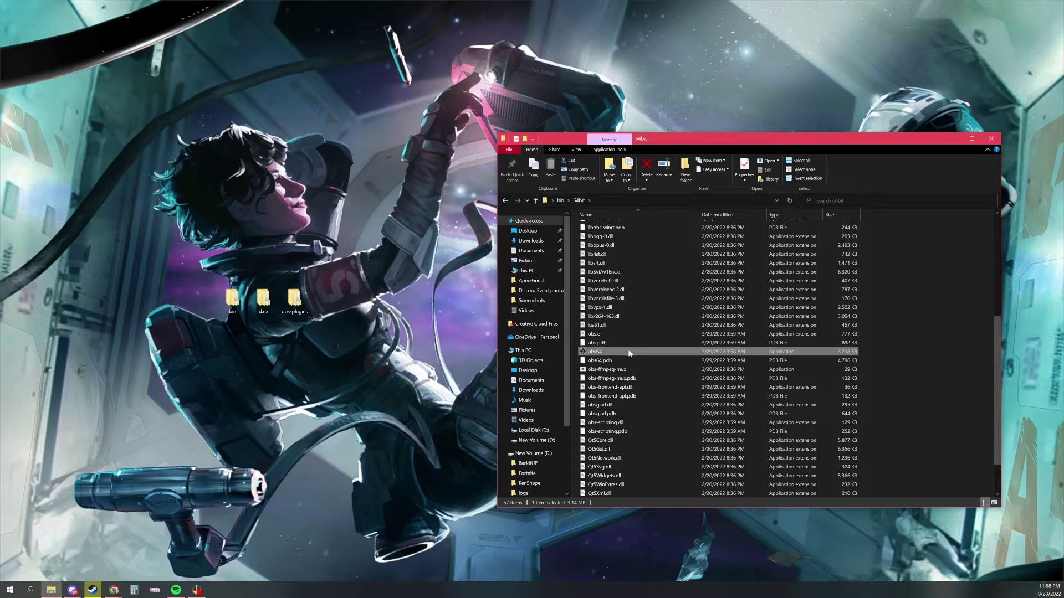
pyautogui.rightClick(629, 353)
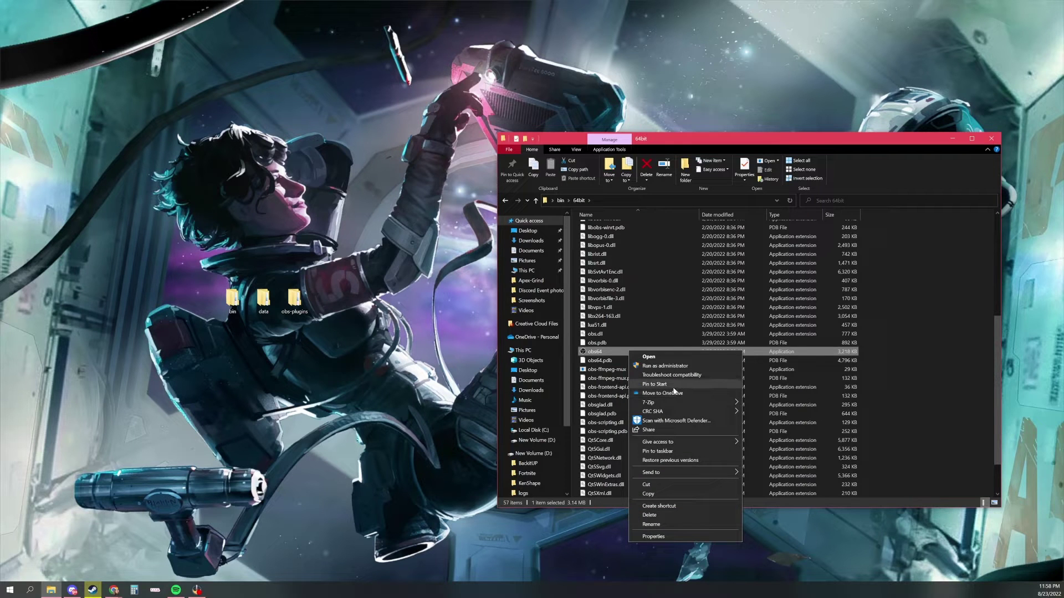
pyautogui.click(673, 504)
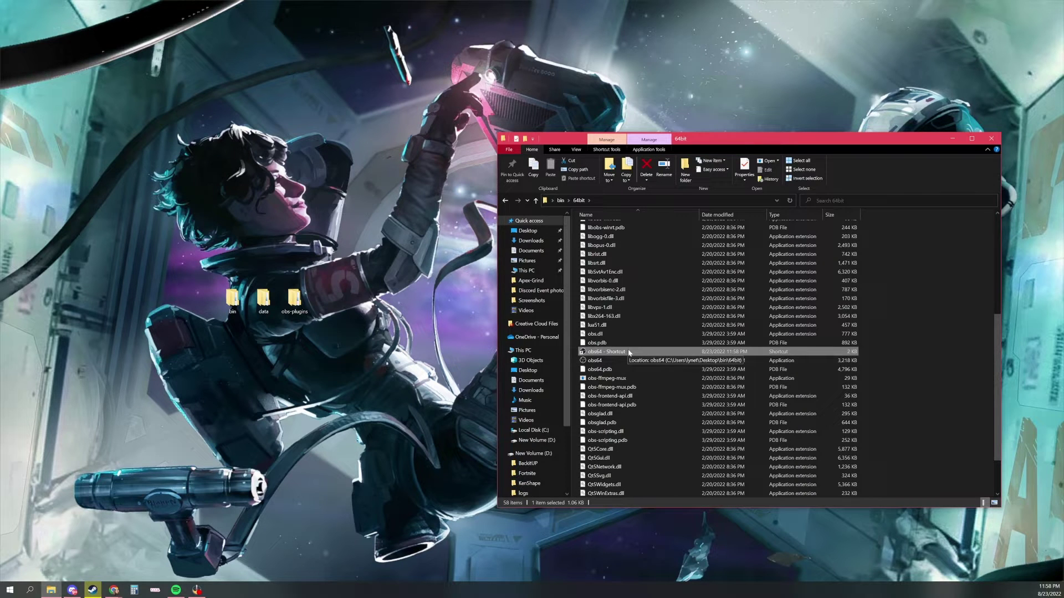
# Append --portable to the target path of the obs64 shortcut and save its properties.
pyautogui.rightClick(629, 353)
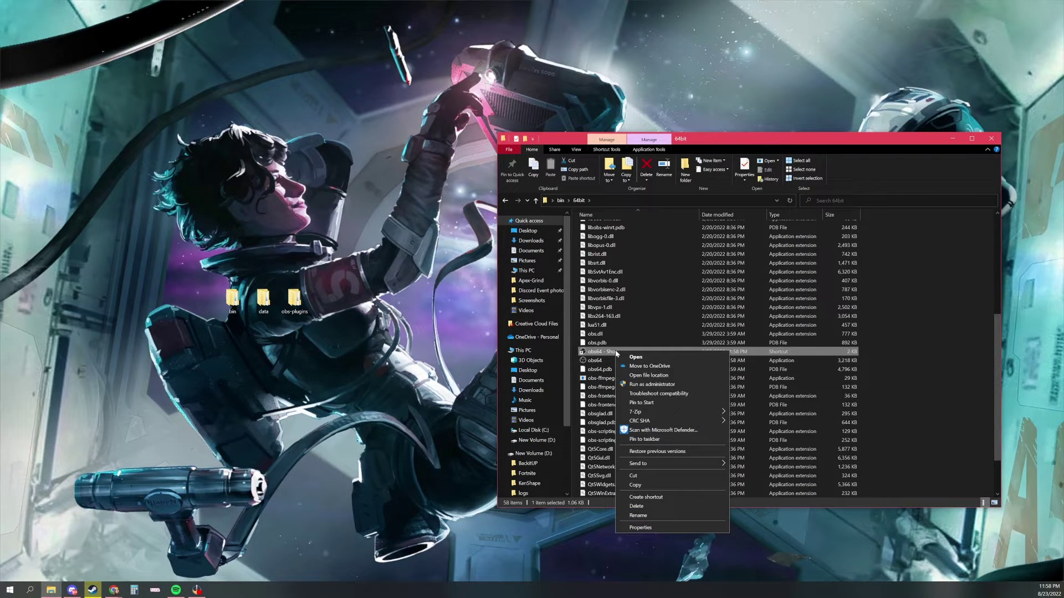
pyautogui.click(675, 528)
pyautogui.moveTo(709, 360); pyautogui.dragTo(800, 219)
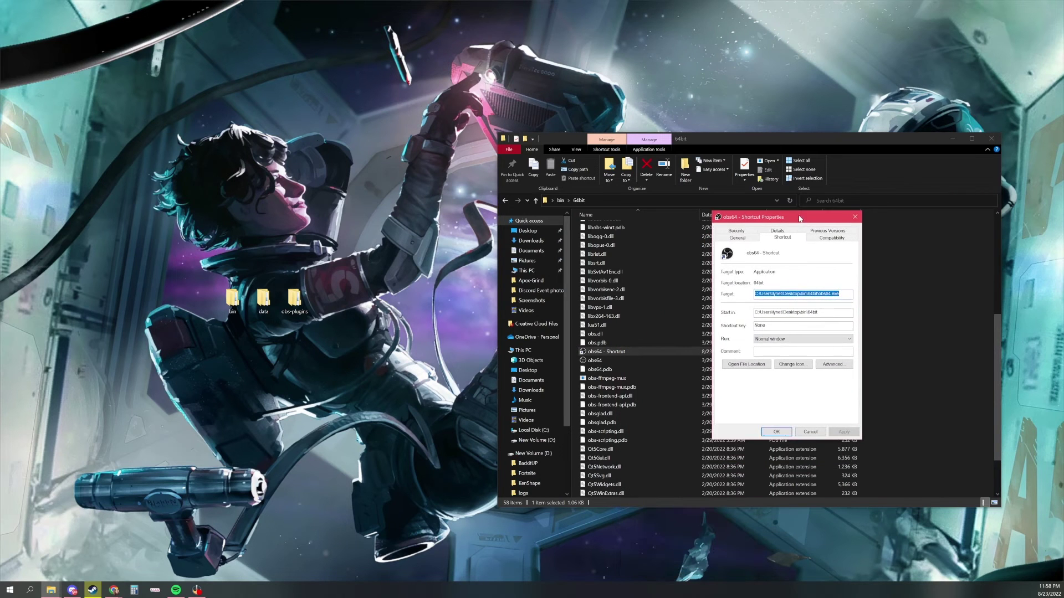
pyautogui.click(845, 295)
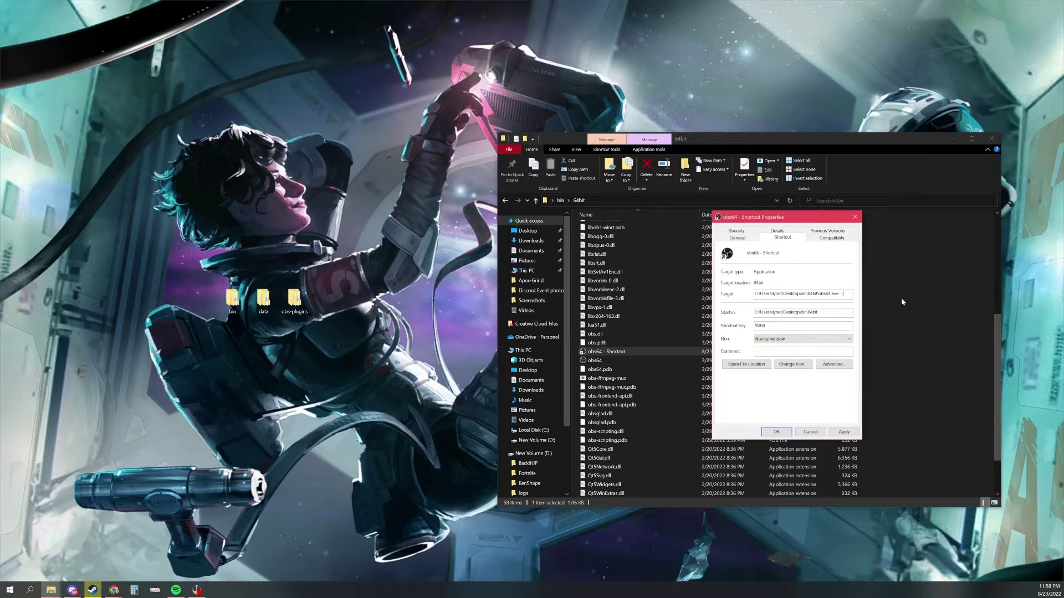
pyautogui.write('--portable')
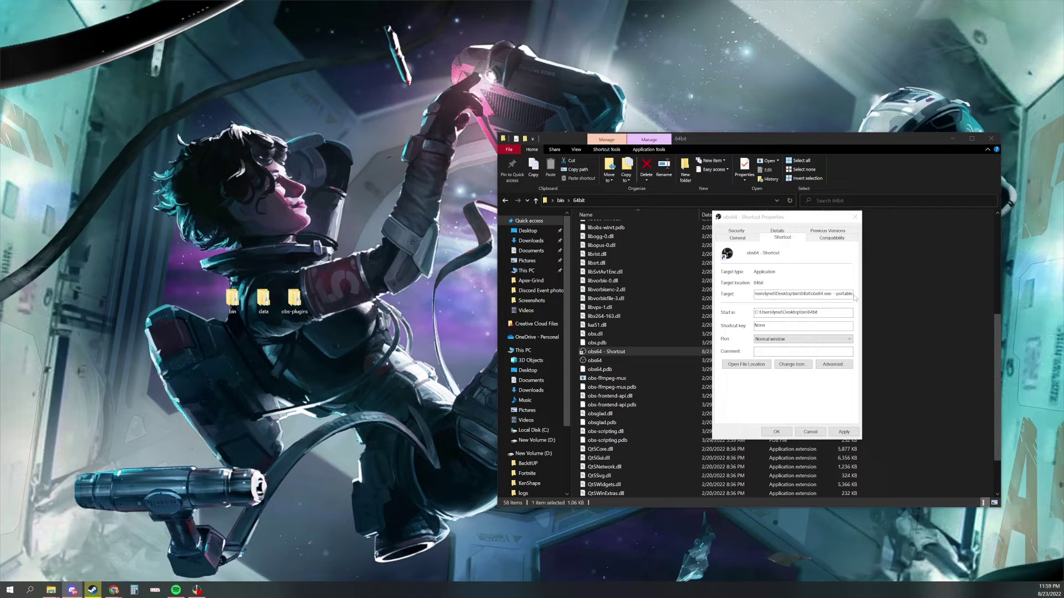
pyautogui.click(843, 432)
pyautogui.click(776, 432)
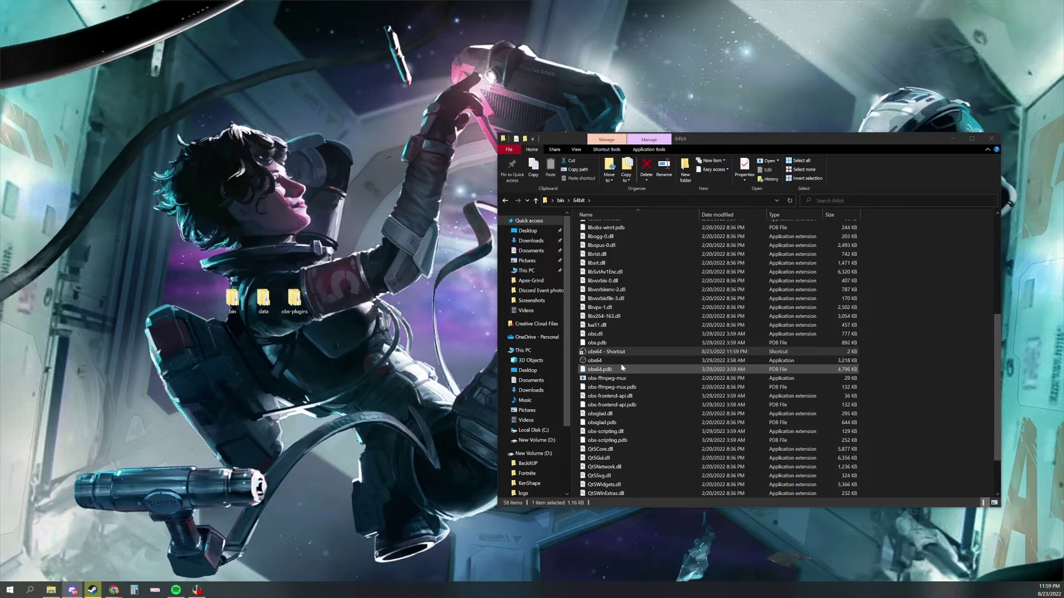
# Move the obs64 shortcut out of the 64bit folder onto the desktop and launch portable OBS from it.
pyautogui.moveTo(642, 353); pyautogui.dragTo(383, 299)
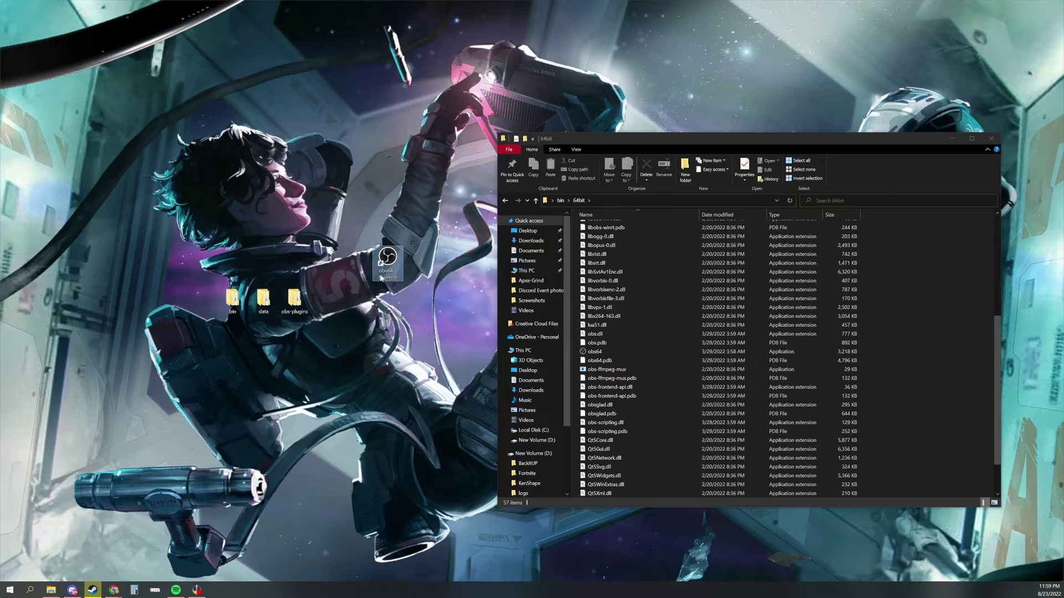
pyautogui.rightClick(385, 280)
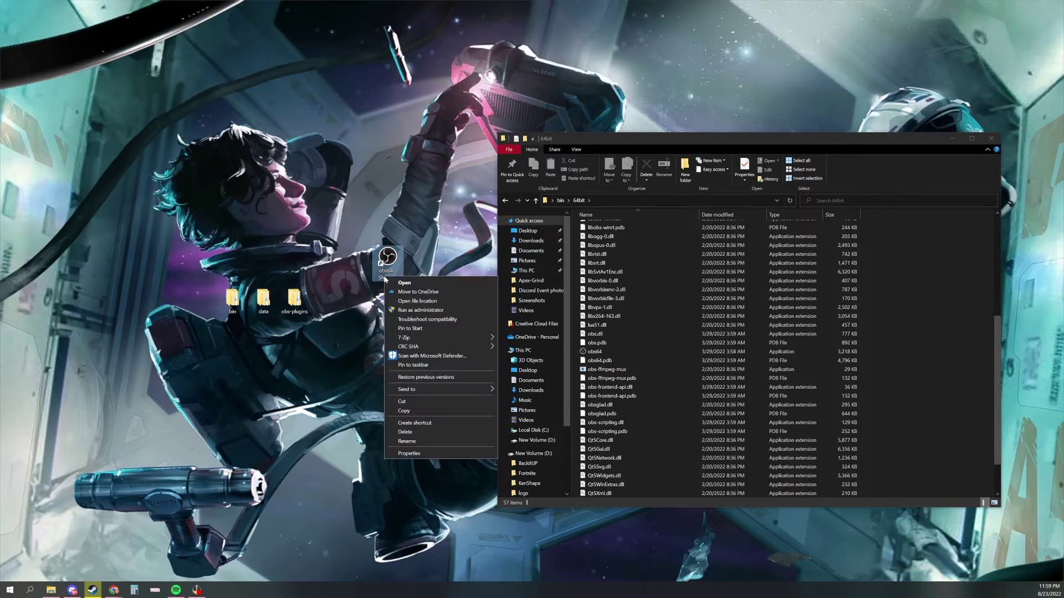
pyautogui.click(405, 279)
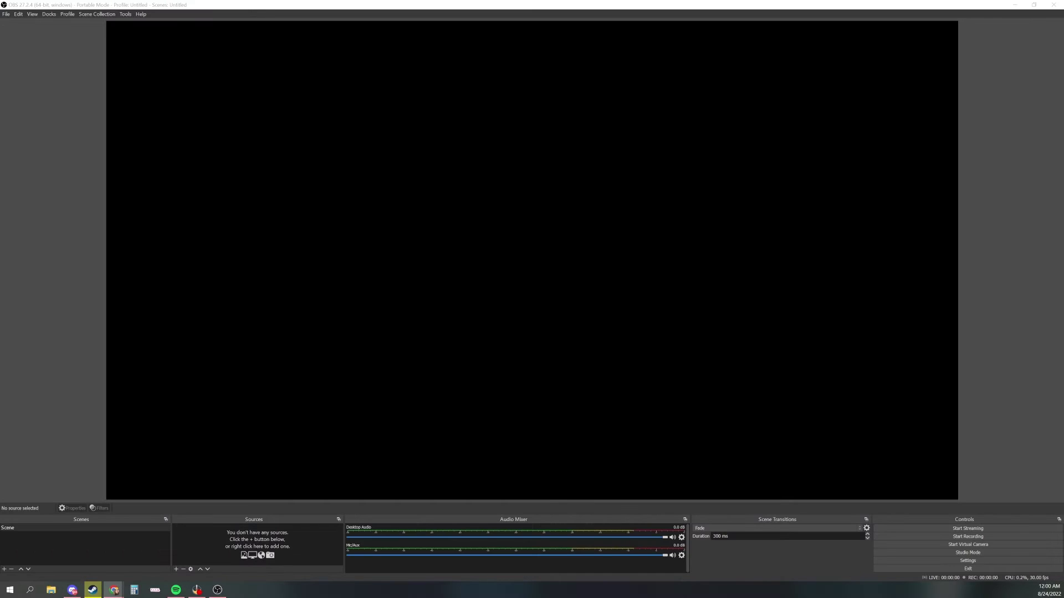
# Set the streaming service to Custom in the portable OBS settings.
pyautogui.click(967, 561)
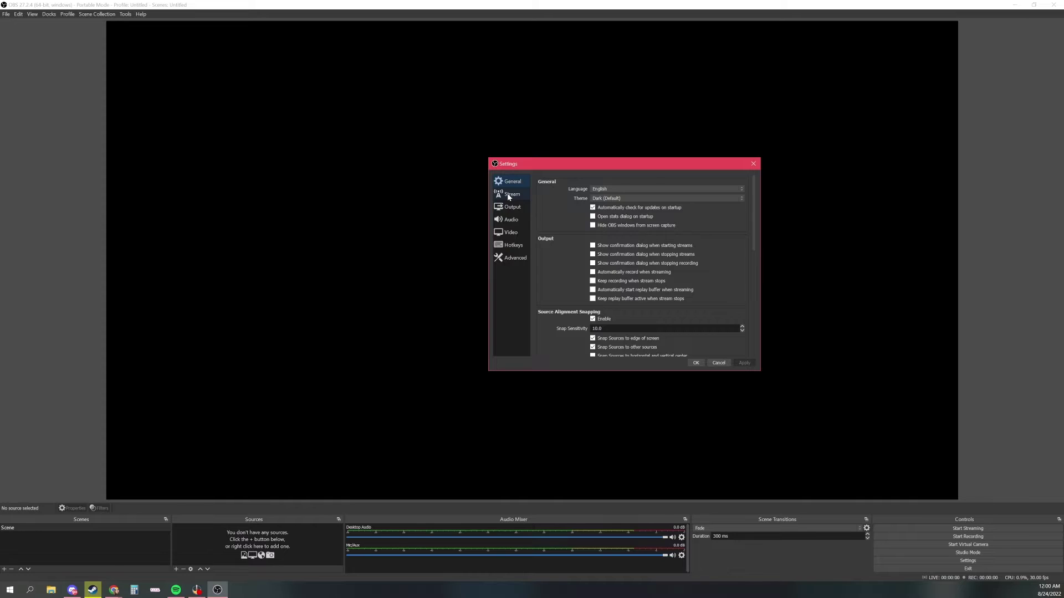
pyautogui.click(509, 196)
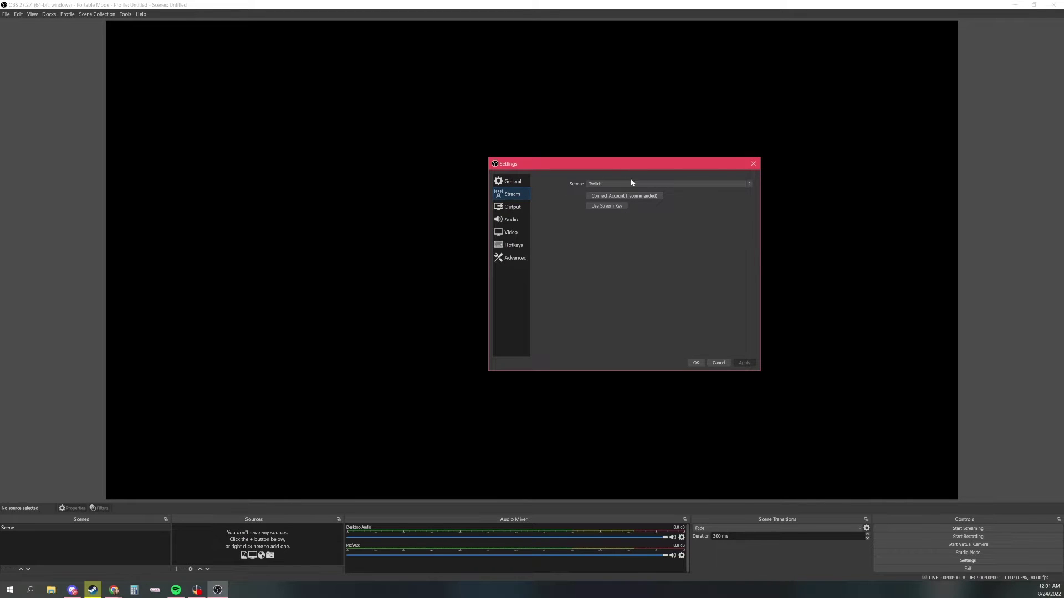
pyautogui.click(664, 185)
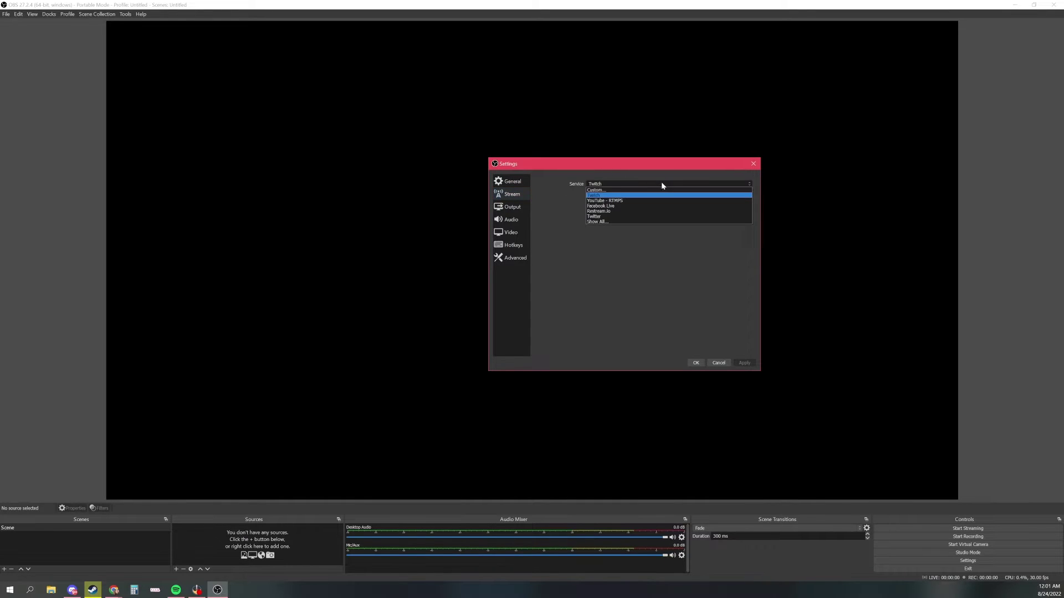
pyautogui.click(622, 190)
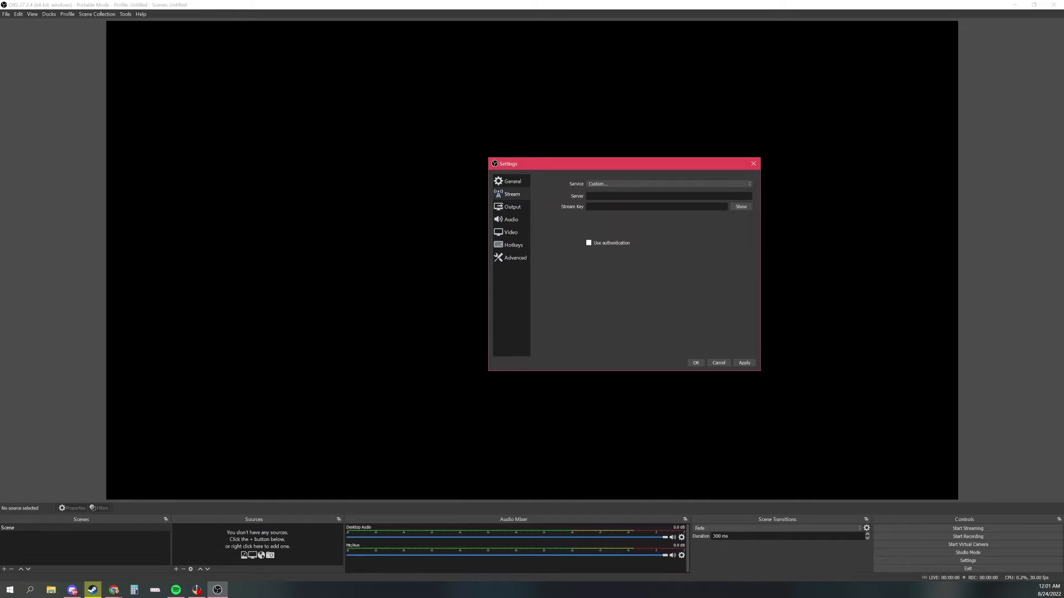
# Set the output mode to Advanced and apply the change.
pyautogui.click(510, 208)
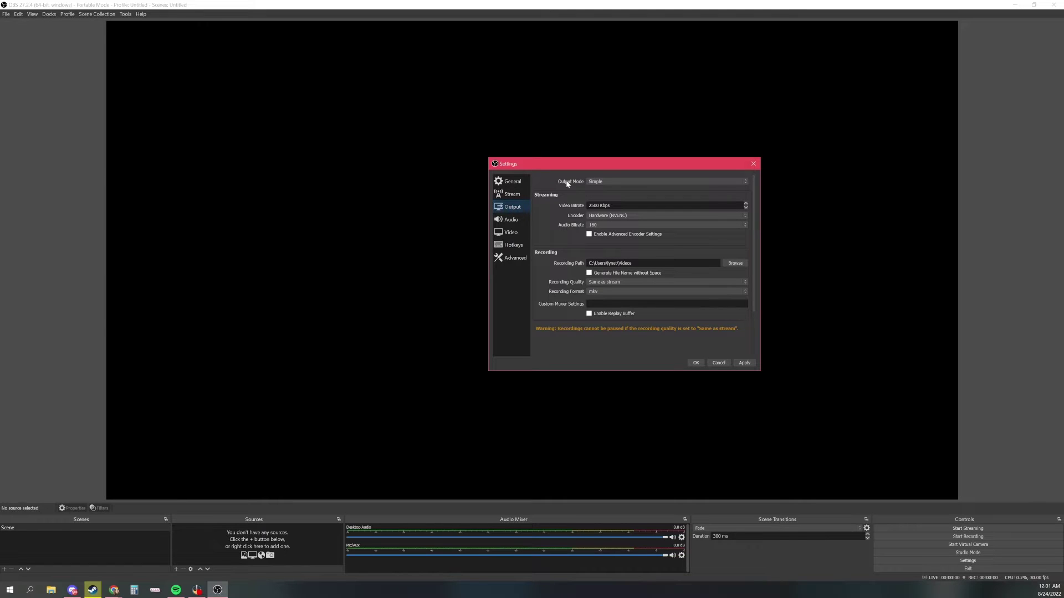
pyautogui.click(613, 182)
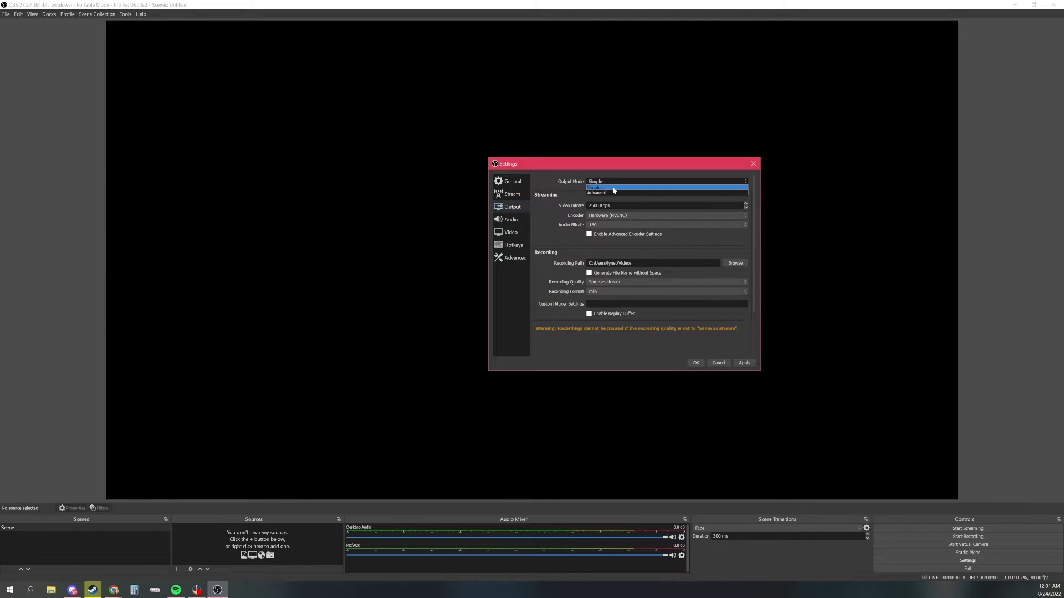
pyautogui.click(613, 193)
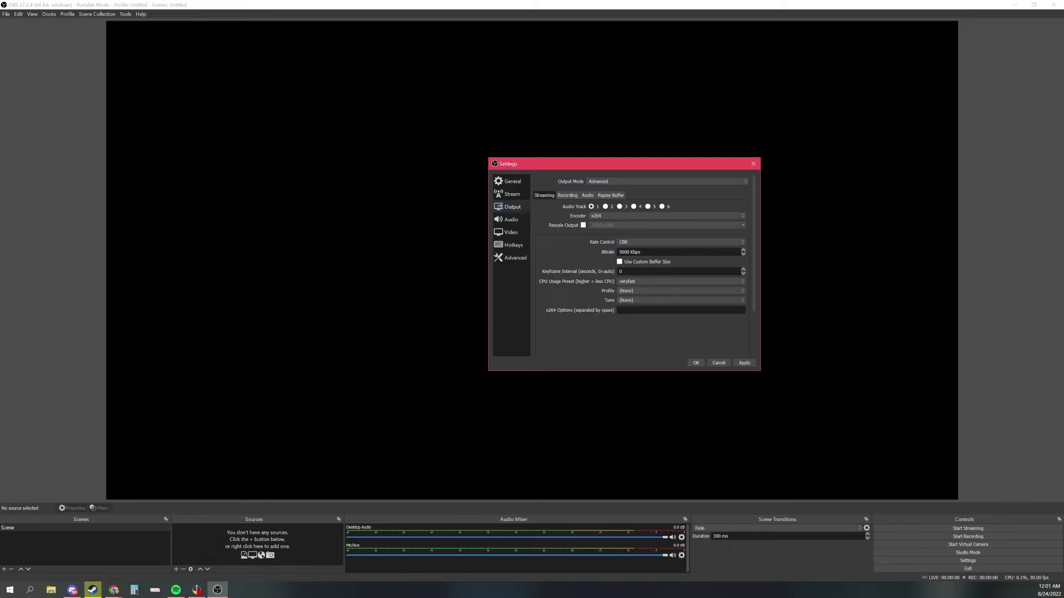
pyautogui.click(744, 363)
# Set the base canvas resolution to 1080x1920 and the output resolution to 720x1280, then save the settings.
pyautogui.click(504, 235)
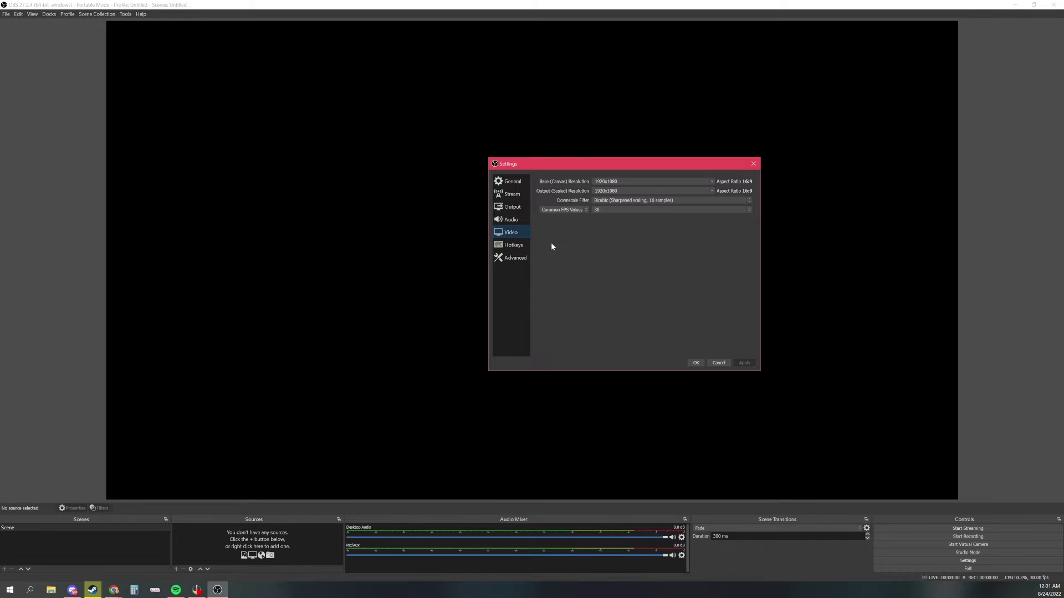
pyautogui.press('Tab')
pyautogui.write('1080x1920')
pyautogui.press('Tab')
pyautogui.click(711, 264)
pyautogui.click(744, 364)
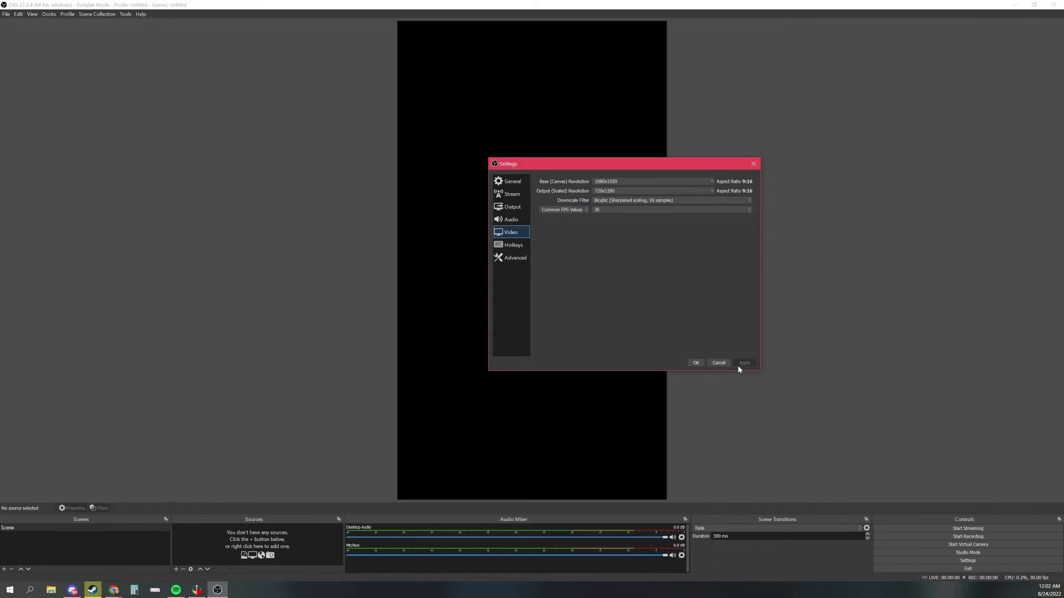
pyautogui.click(697, 363)
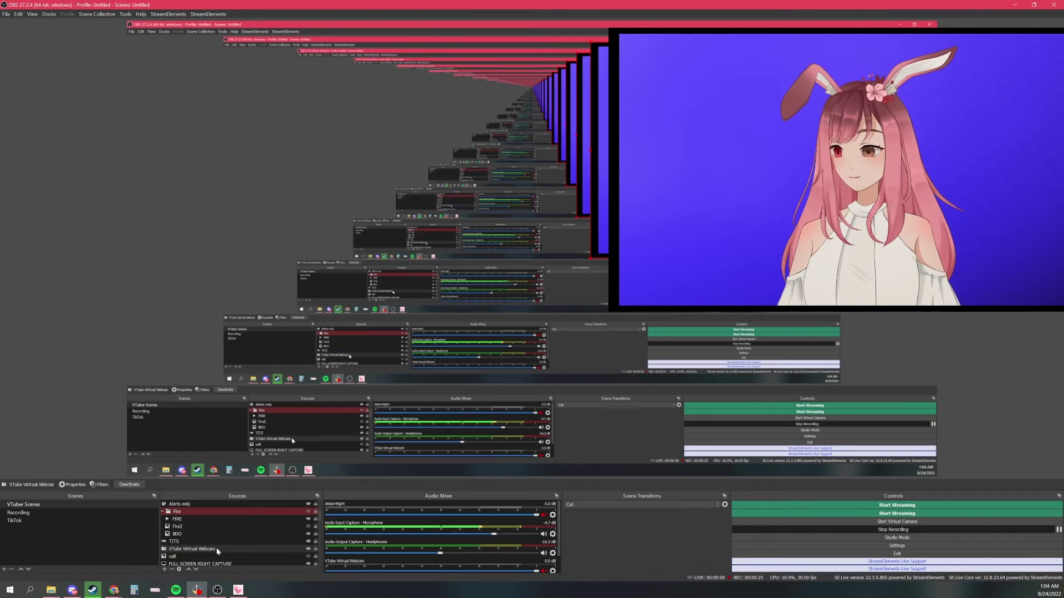
# In the main OBS instance, add a virtual camera filter named FaceCam to the VTube Virtual Webcam source, targeting OBS-Camera.
pyautogui.rightClick(216, 548)
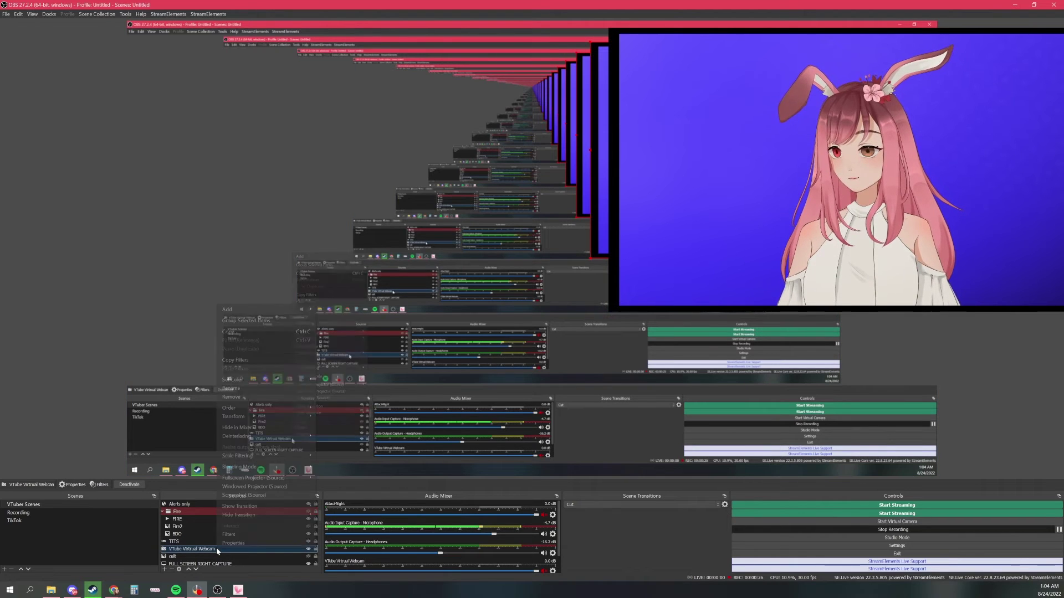
pyautogui.click(240, 533)
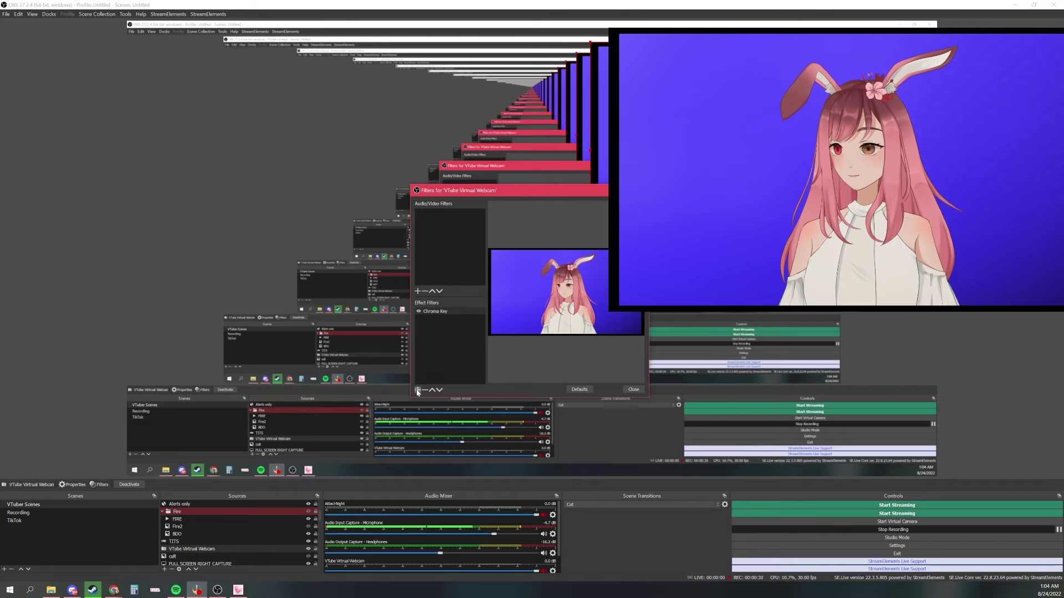
pyautogui.click(417, 390)
pyautogui.click(447, 499)
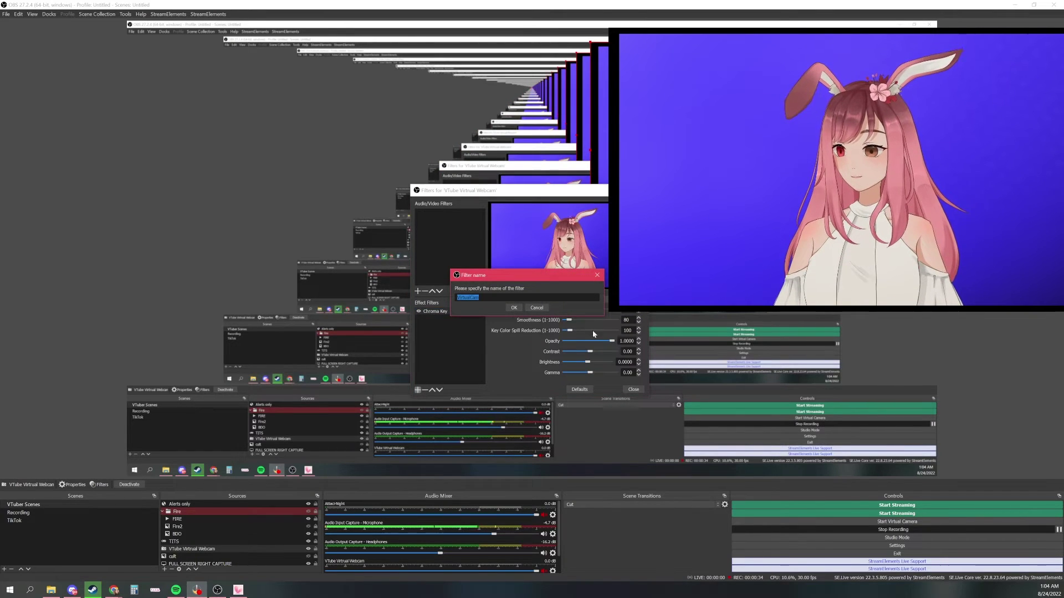
pyautogui.write('FaceCam')
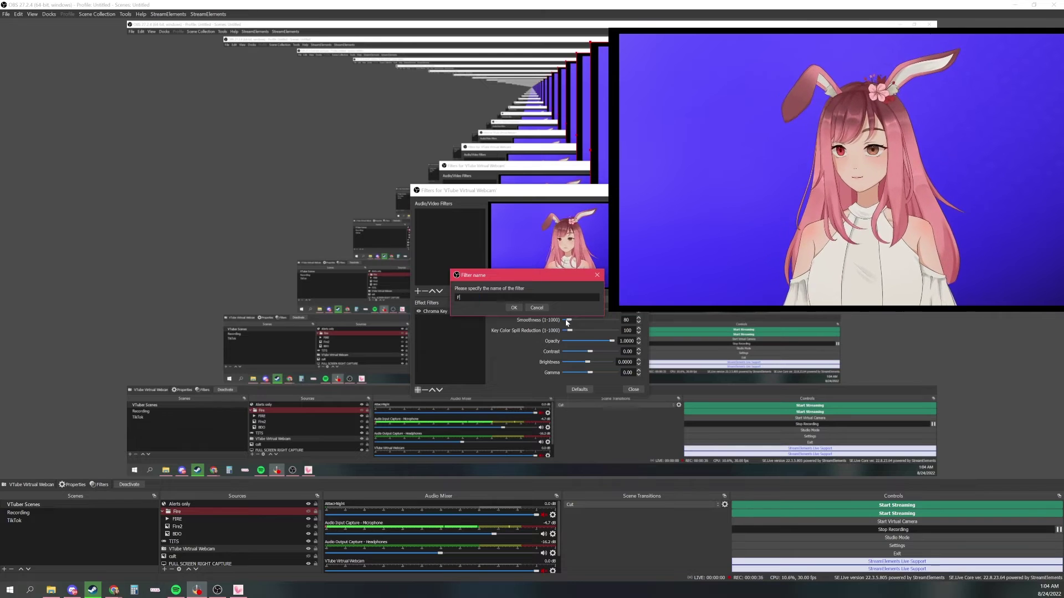
pyautogui.click(514, 308)
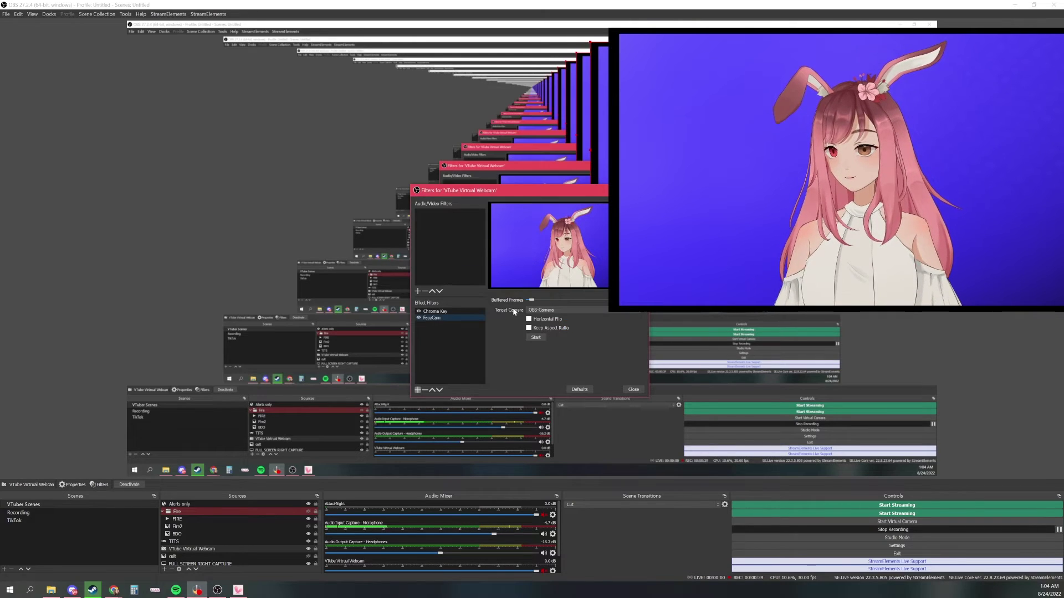
pyautogui.click(562, 309)
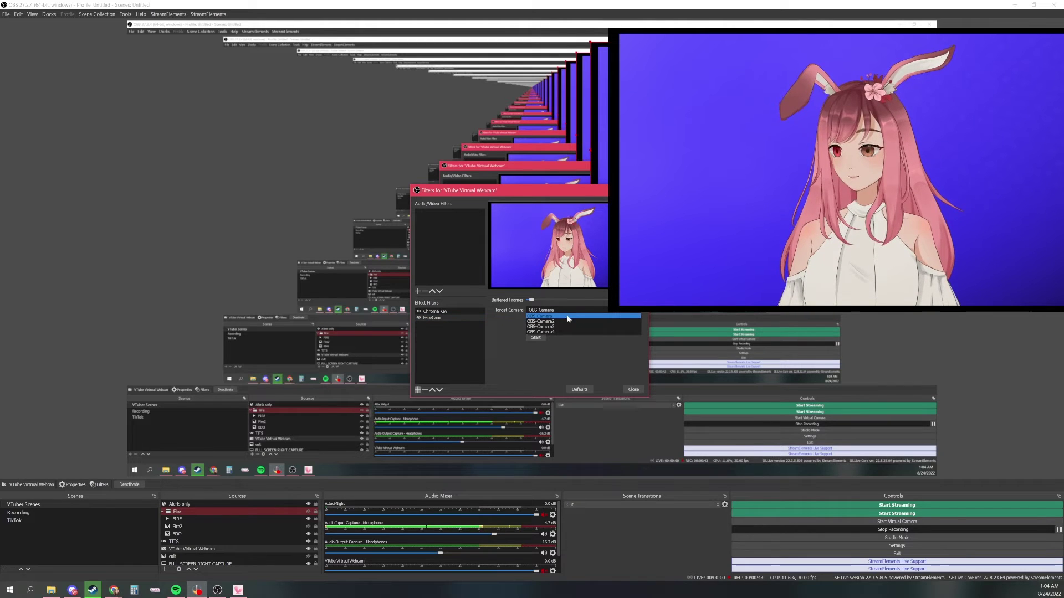
pyautogui.click(567, 317)
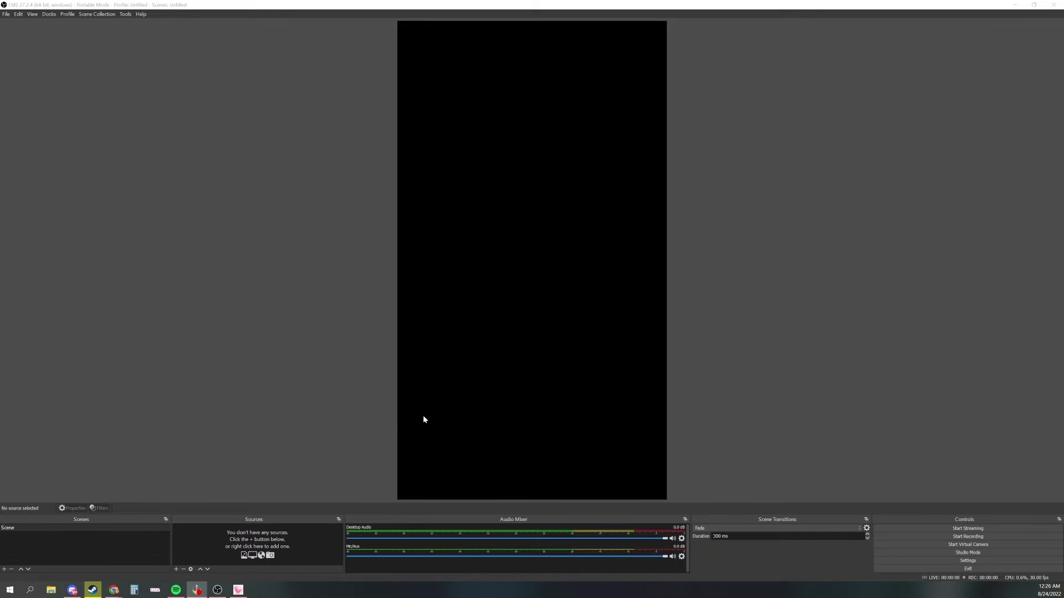
# In the portable OBS instance, add a new Video Capture Device source using OBS-Camera as its device.
pyautogui.click(176, 569)
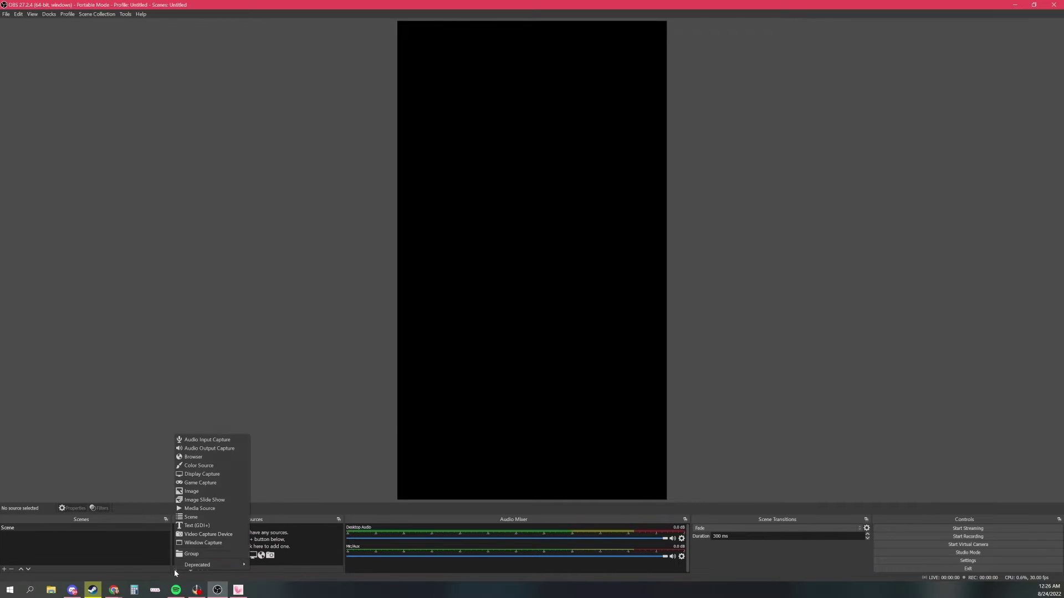
pyautogui.click(190, 535)
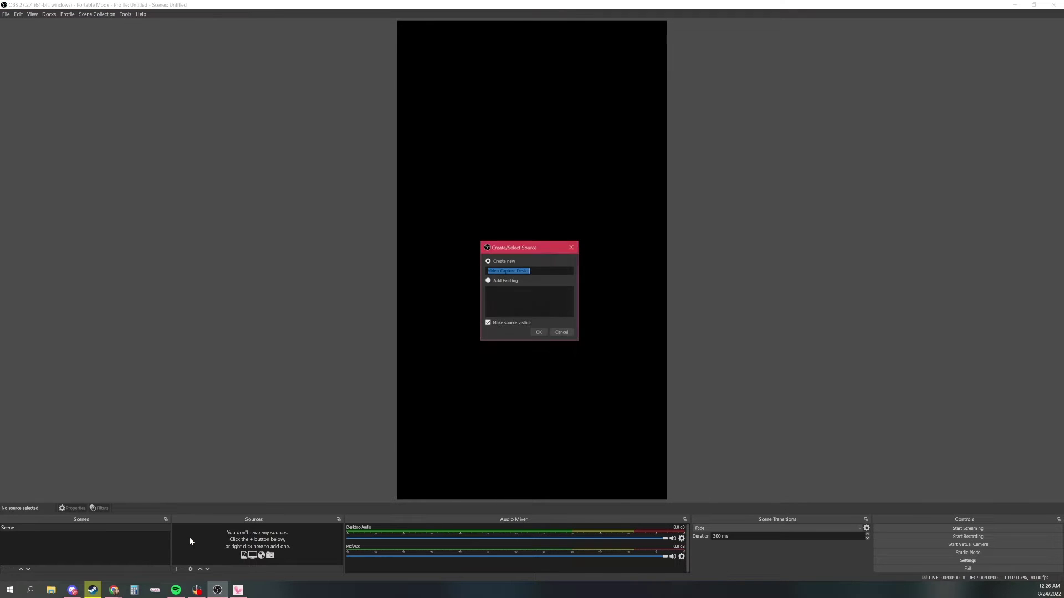
pyautogui.click(540, 332)
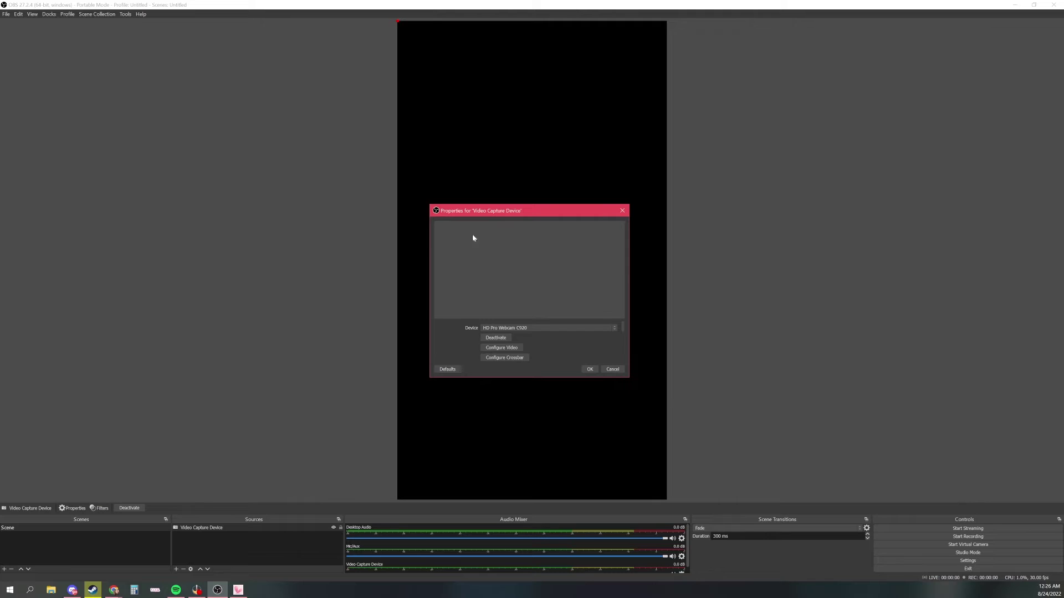
pyautogui.click(541, 329)
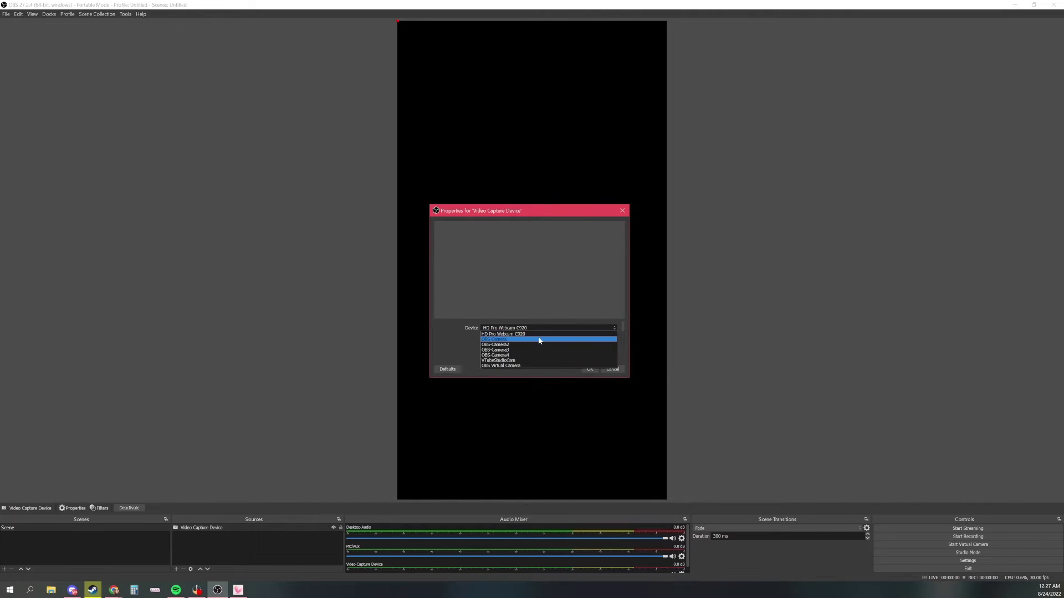
pyautogui.click(539, 341)
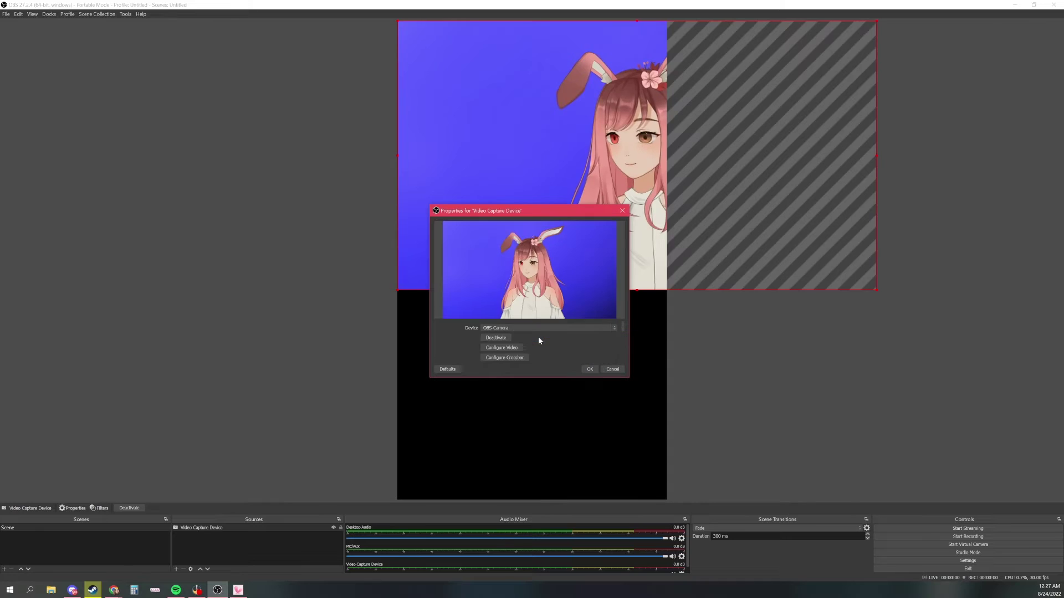
pyautogui.click(590, 369)
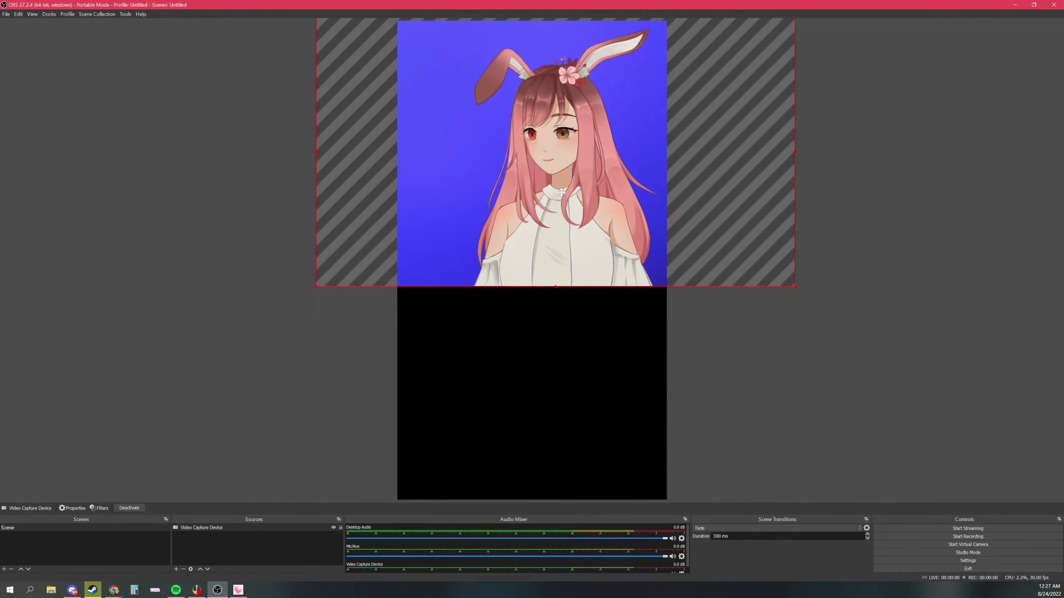
# Shrink the camera source slightly and position it across the top of the vertical canvas with the avatar centred.
pyautogui.moveTo(564, 192); pyautogui.dragTo(548, 192)
pyautogui.moveTo(779, 286); pyautogui.dragTo(732, 258)
pyautogui.moveTo(557, 190); pyautogui.dragTo(575, 192)
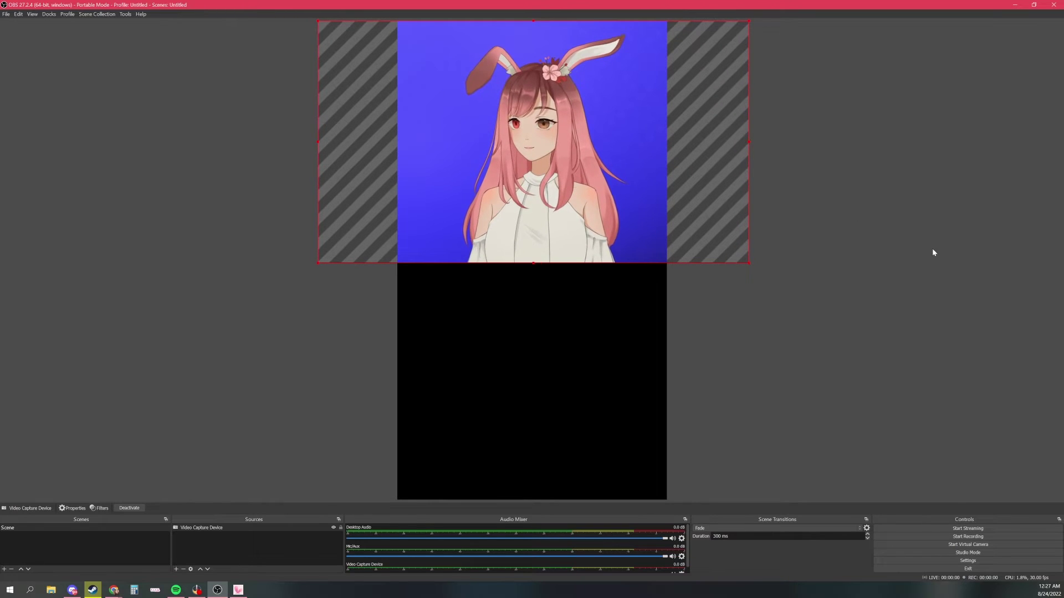